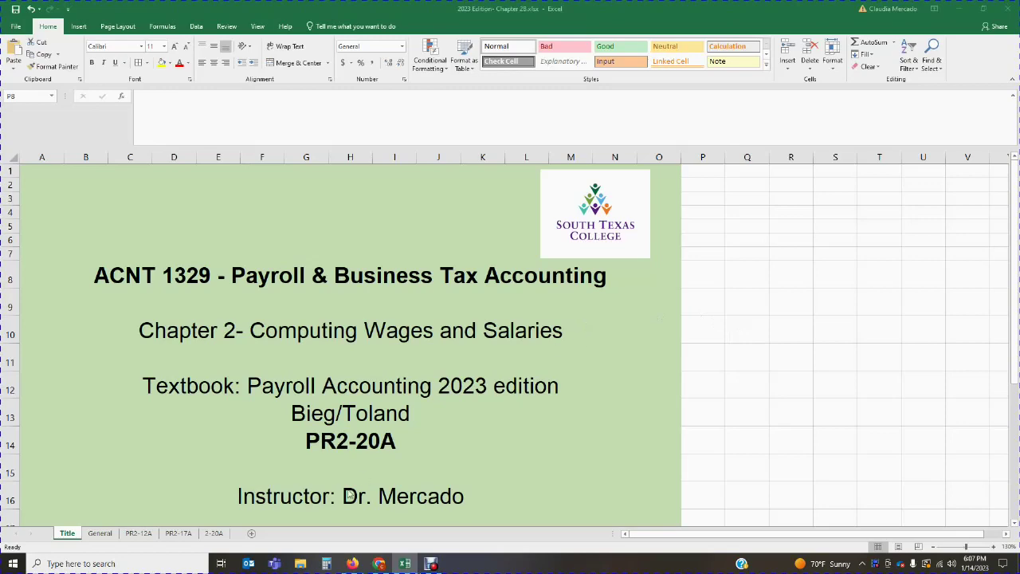
- Switch to the 2-20A sheet showing Connor's commission problem and answer layout
left_click(215, 533)
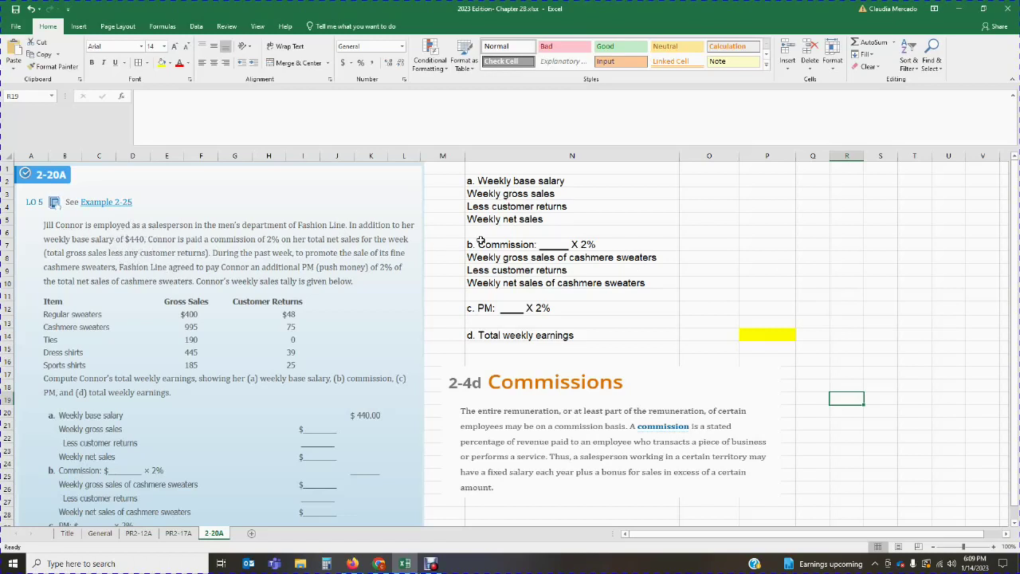
- Enter the weekly base salary of 440.00 in P2
left_click(770, 186)
type("440.00")
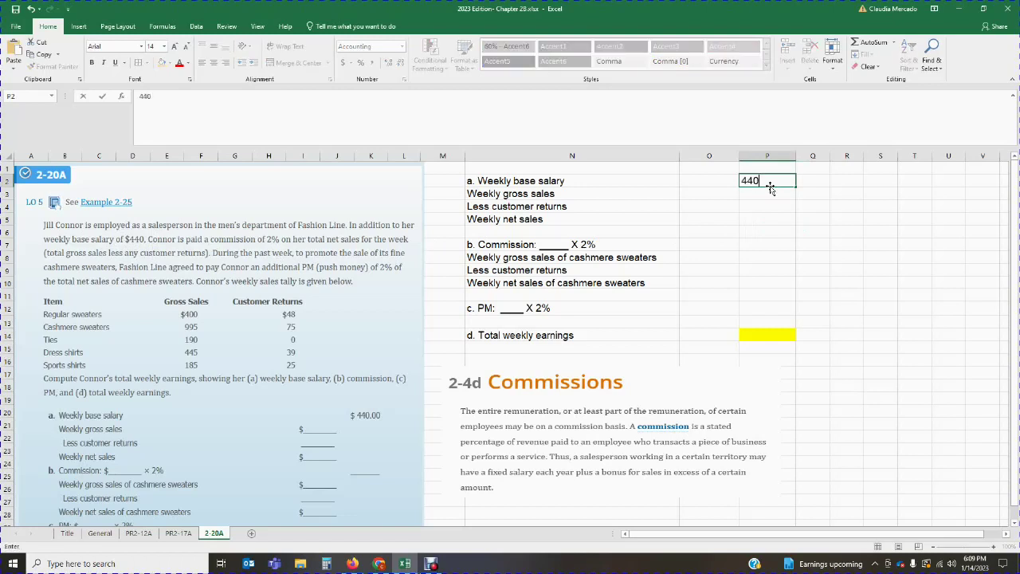
key("Return")
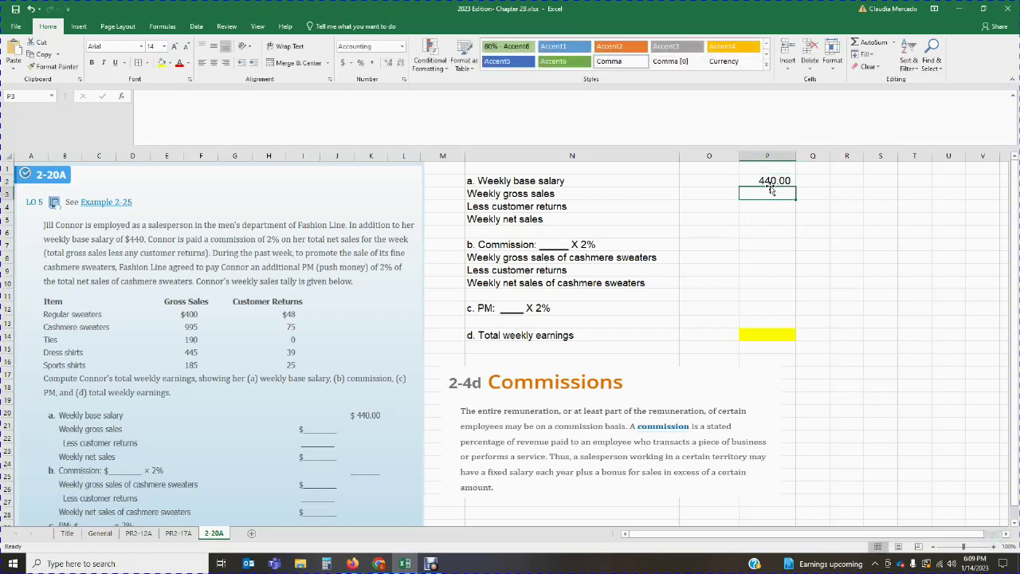
- Total 400+995+190+445+185 in Calculator and enter 2215 as weekly gross sales in O3
left_click(720, 194)
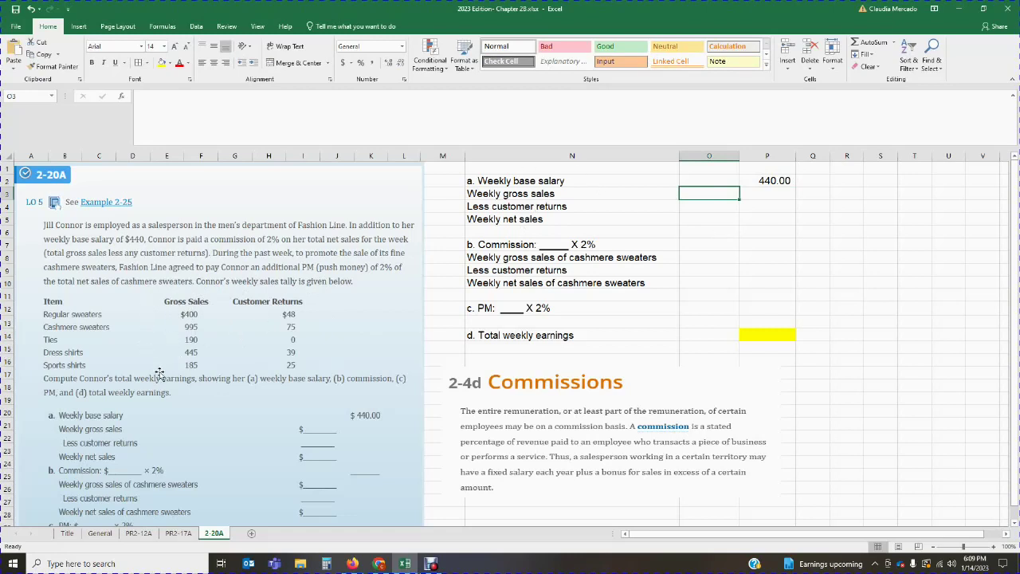
left_click(326, 563)
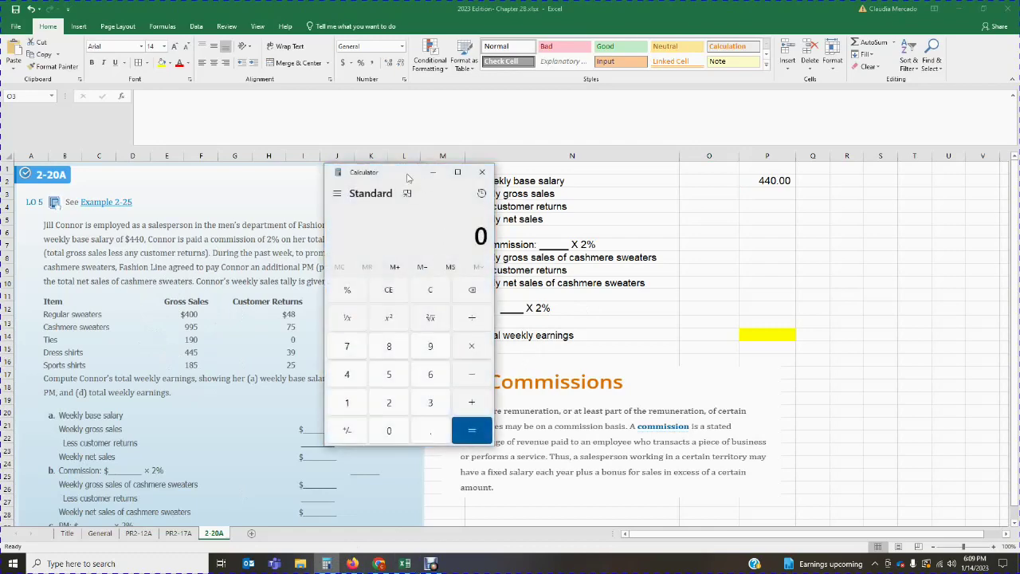
left_click_drag(405, 176, 410, 192)
type("400+")
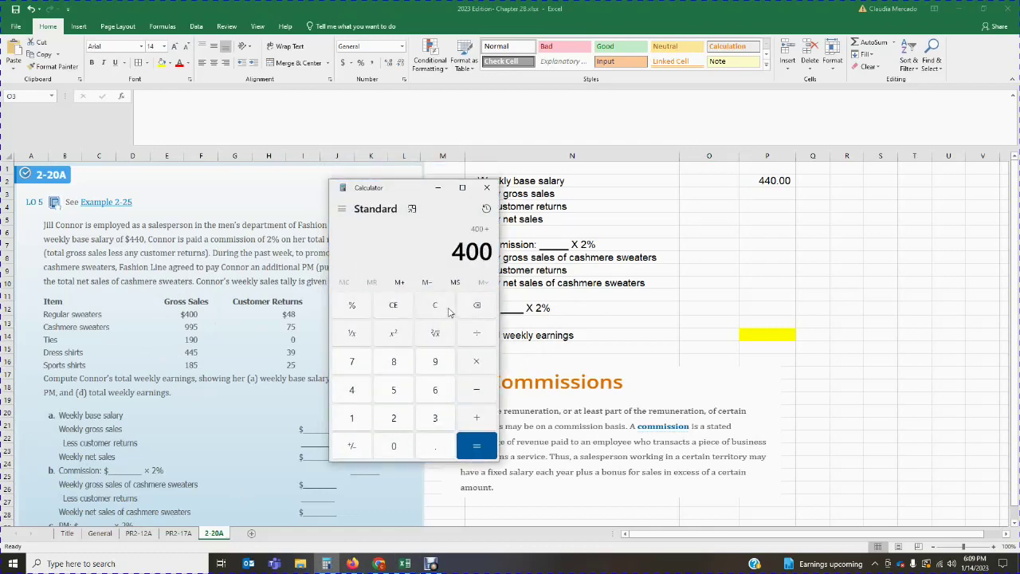
type("995+")
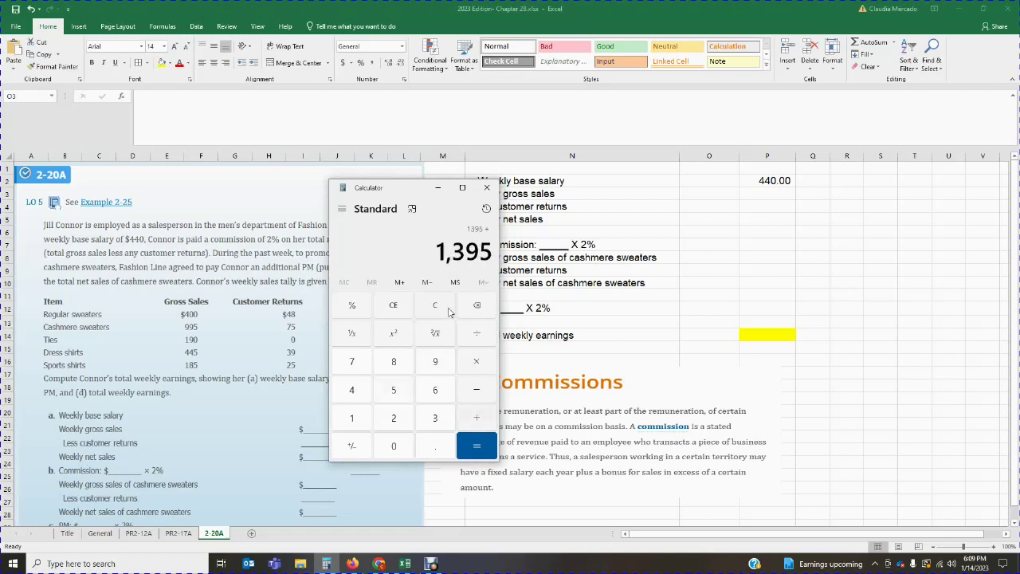
type("190+445+185")
key("Return")
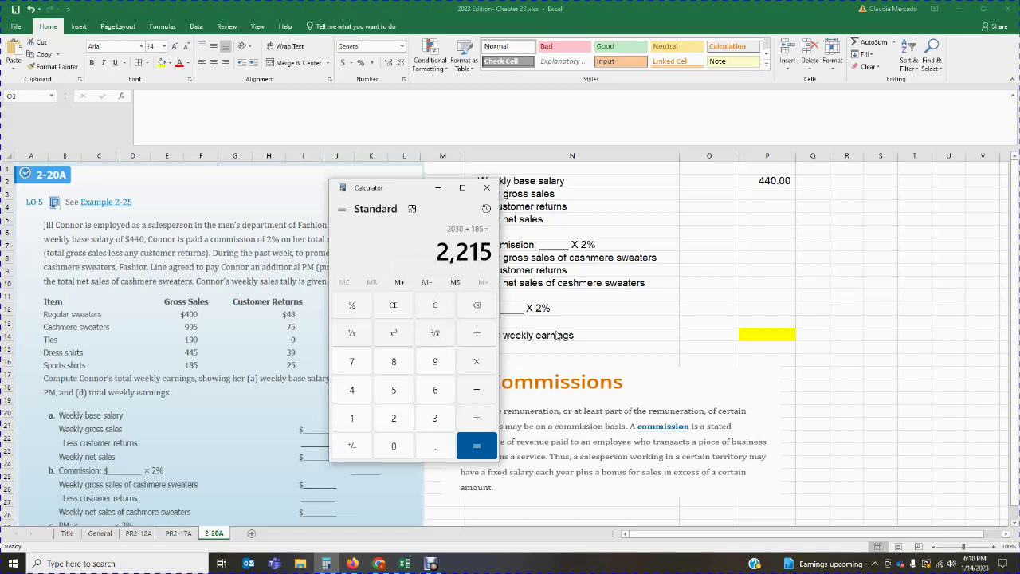
left_click(722, 193)
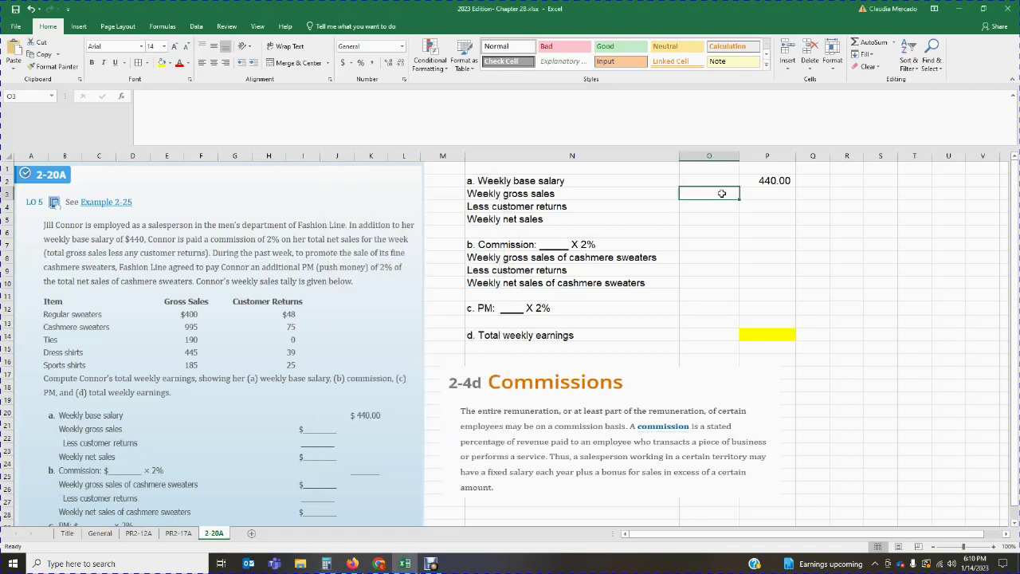
type("2215")
key("Return")
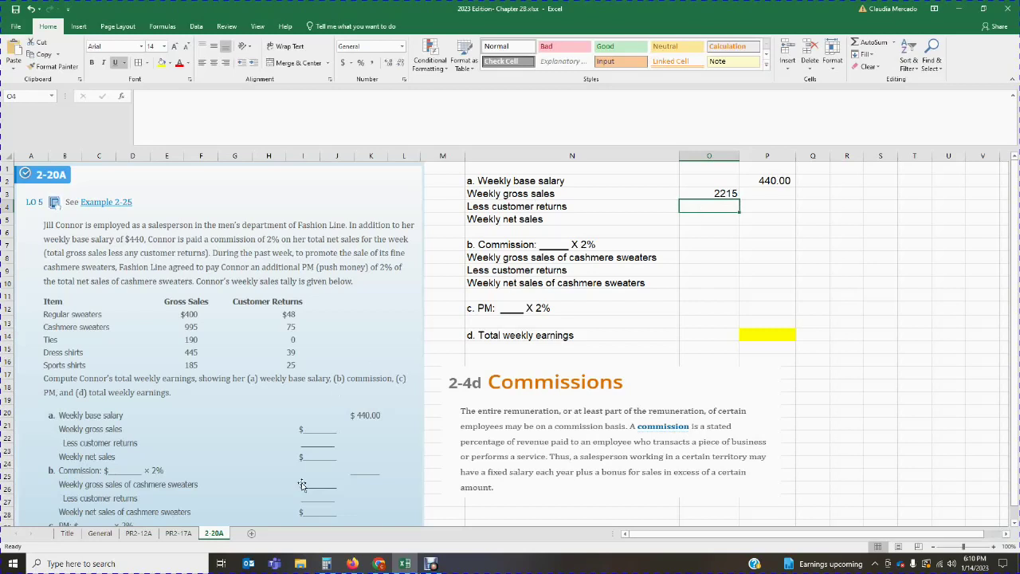
- Sum returns 48+75+39+25 in Calculator and enter 187 in O4
left_click(326, 563)
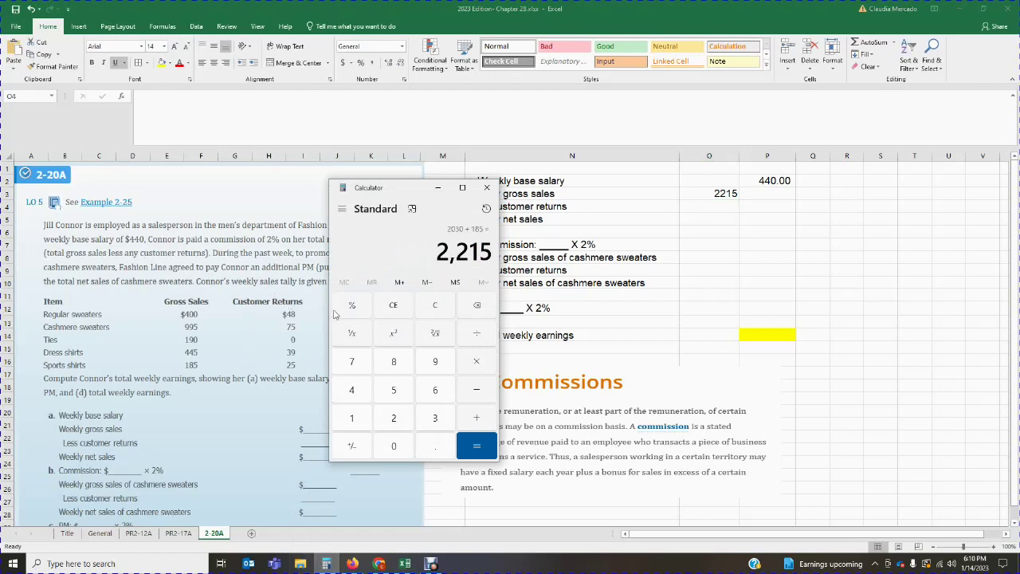
left_click(426, 313)
type("48")
type("+")
type("75")
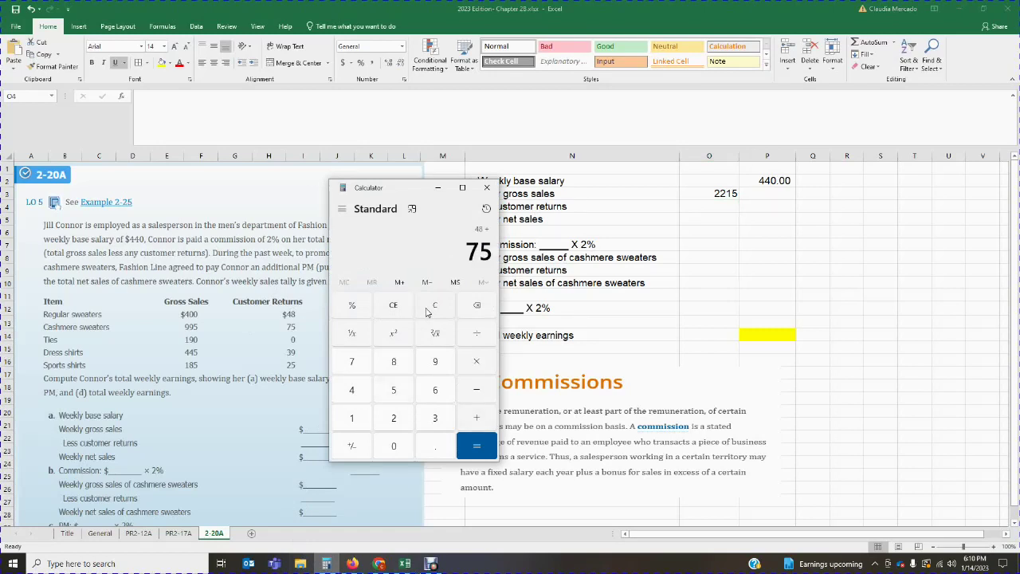
type("+39+25+")
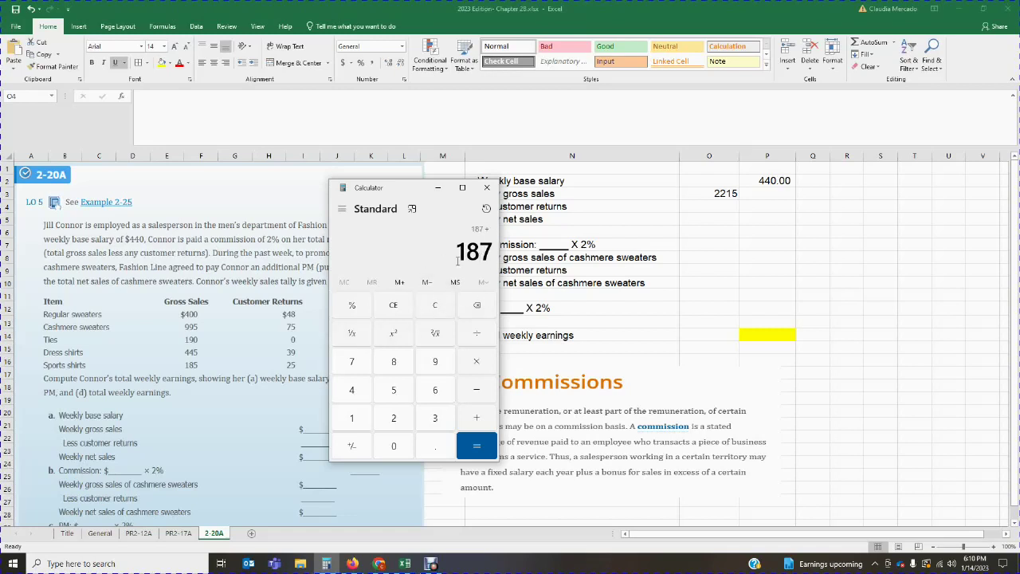
left_click(708, 208)
type("187")
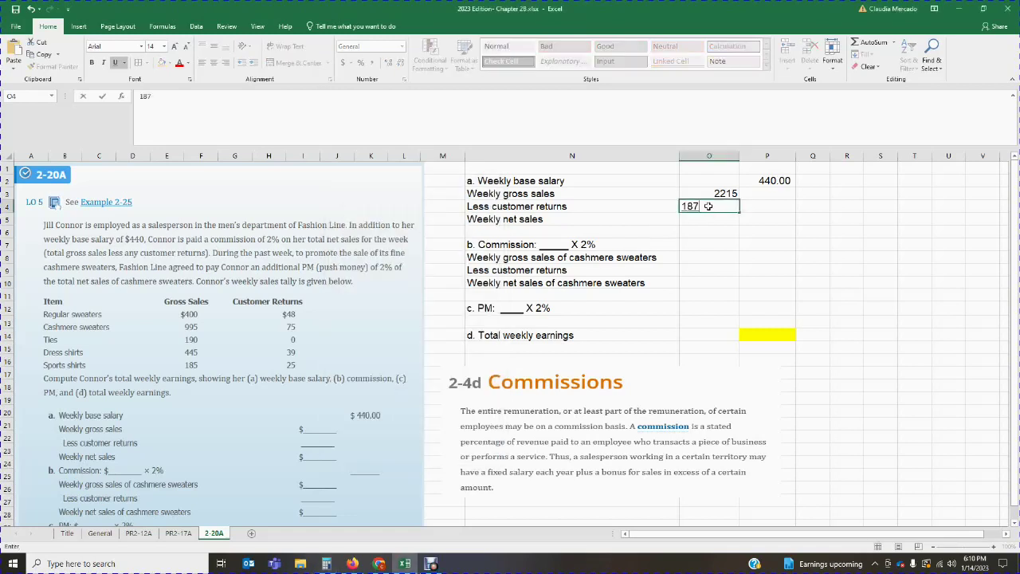
key("Return")
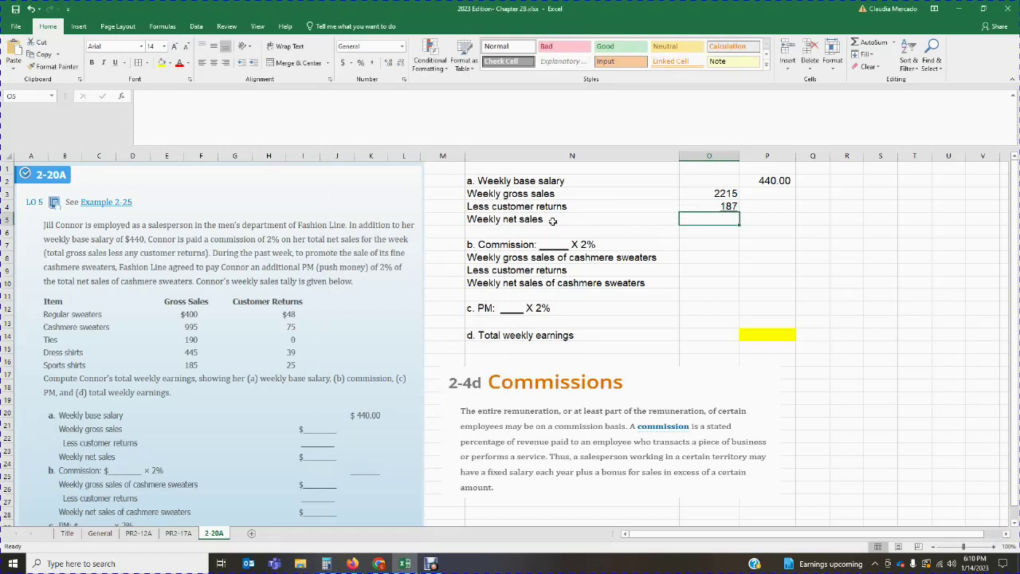
- Compute 2215-187 in Calculator, enter 2028 in O5 and make it bold
key("Return")
left_click(730, 220)
left_click(326, 564)
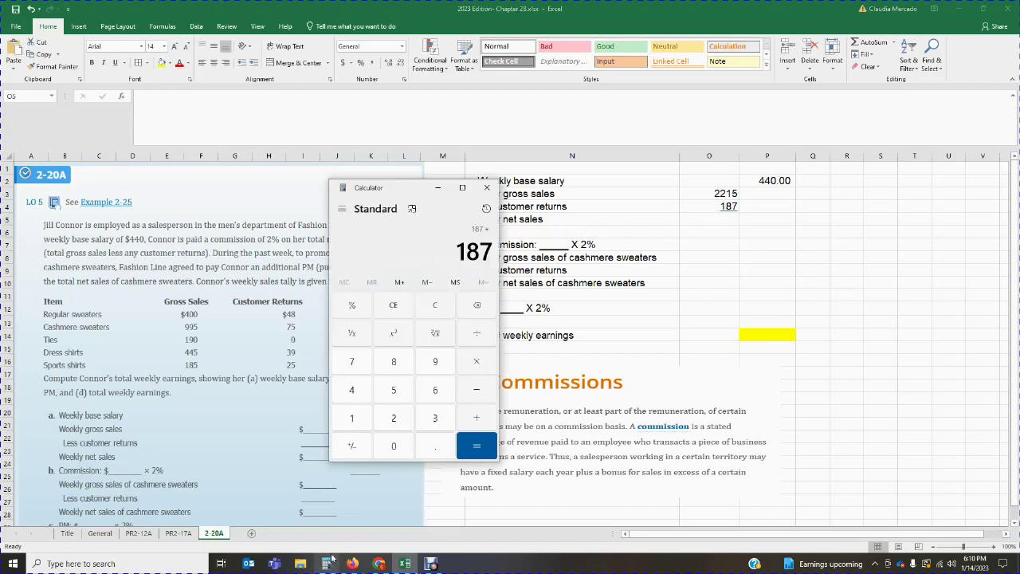
left_click(435, 306)
type("2215 - 18")
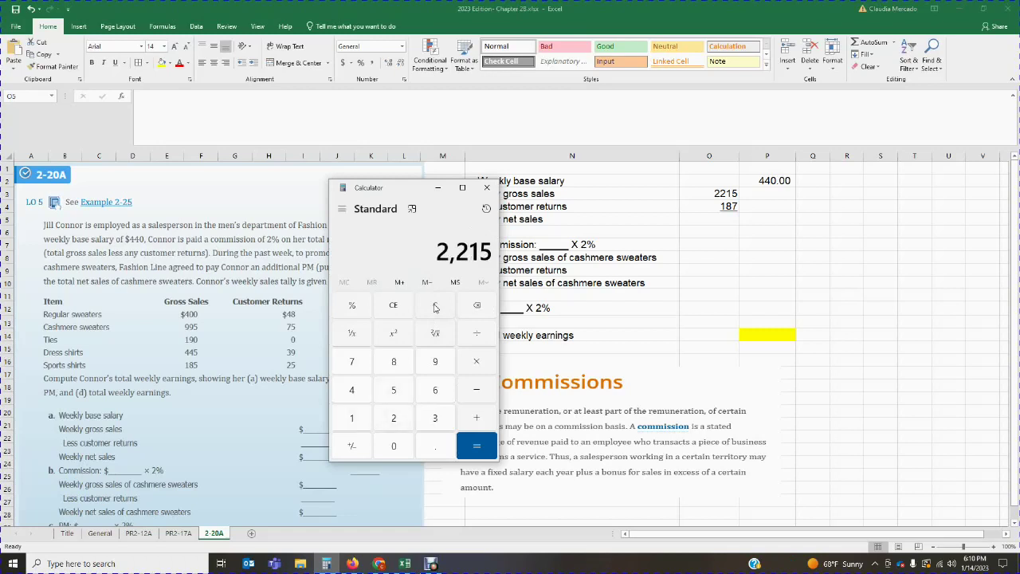
type("7")
key("Return")
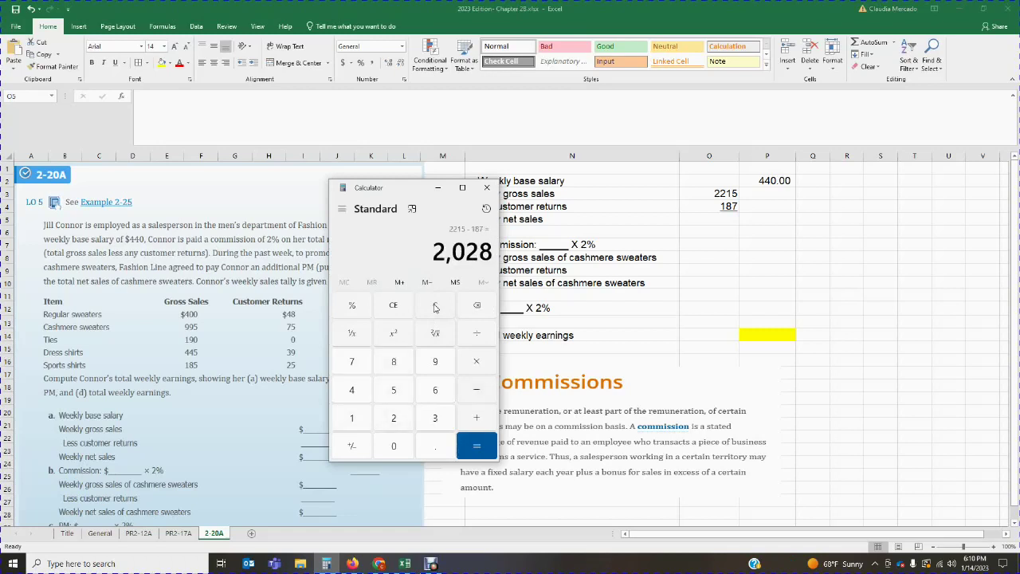
left_click_drag(423, 196, 357, 197)
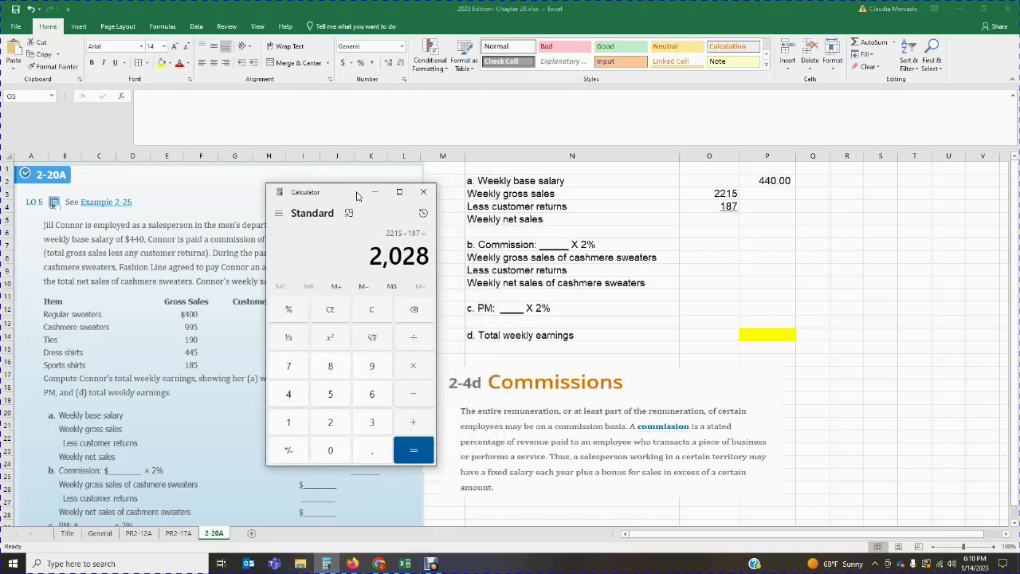
left_click(695, 216)
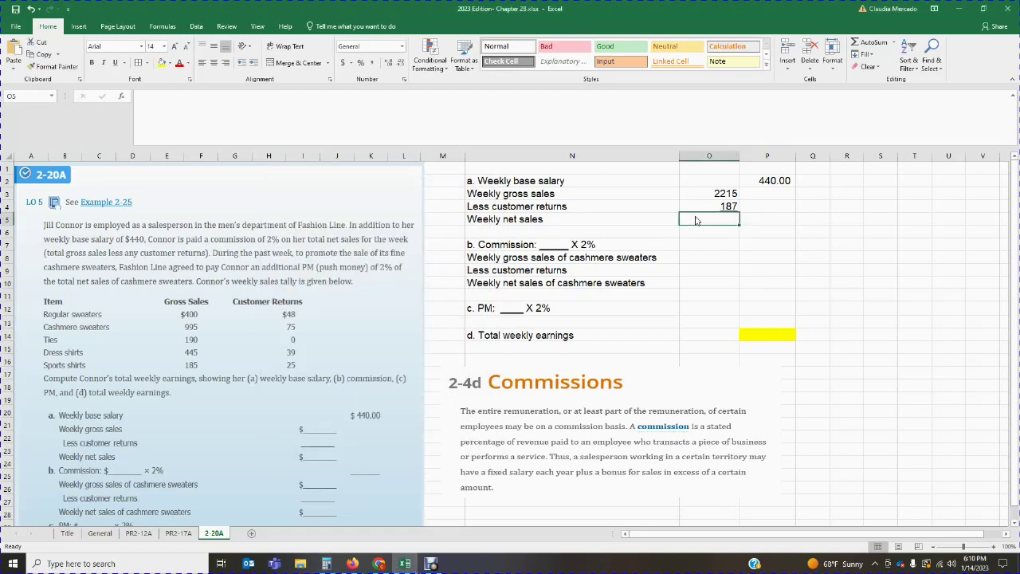
type("2028")
key("Return")
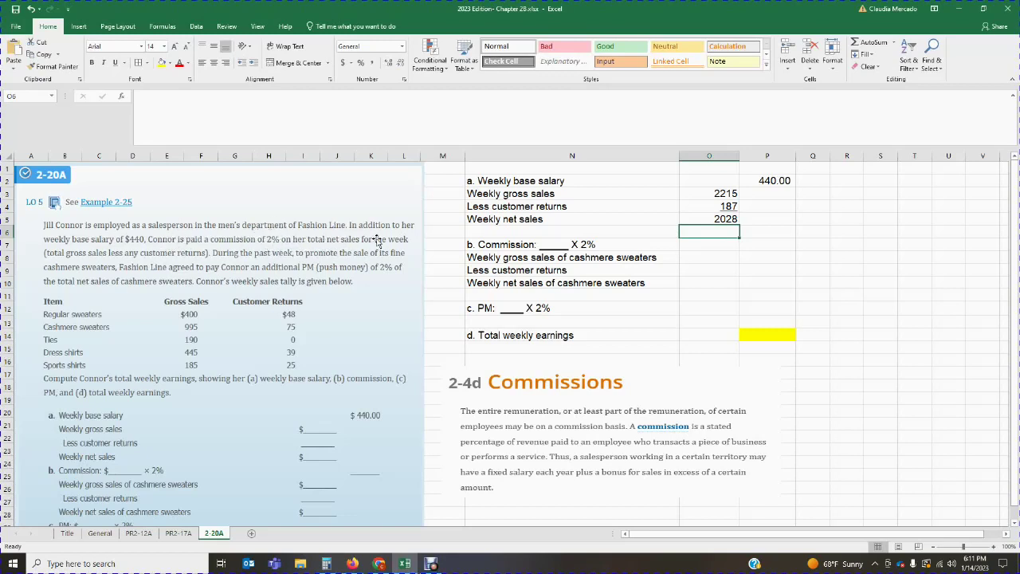
left_click(702, 220)
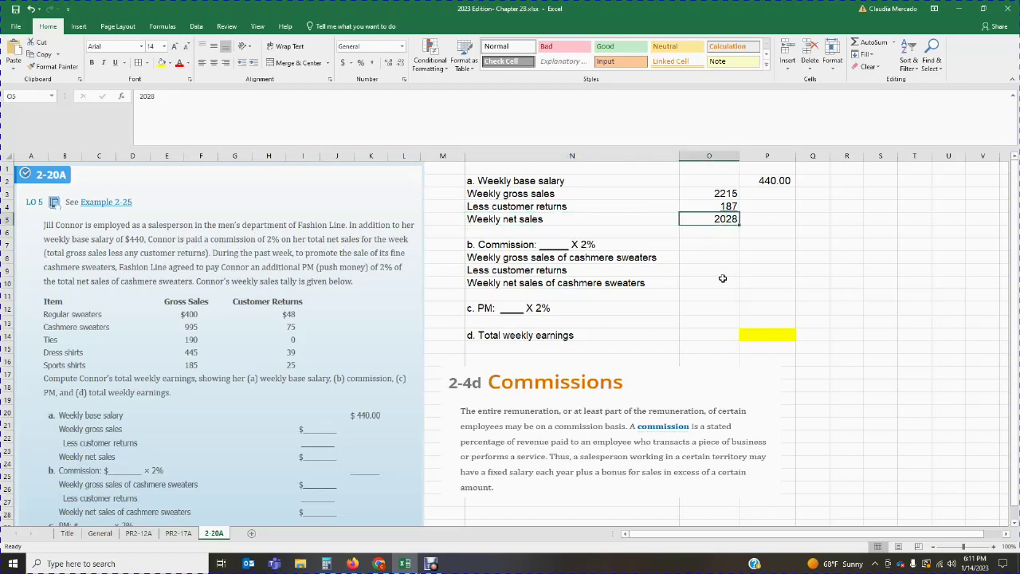
key("ctrl+b")
- Underline the customer returns figure 187
key("Up")
key("ctrl+u")
left_click(542, 233)
left_click(541, 253)
- Fill the Commission label's blank with $2028
left_click(491, 244)
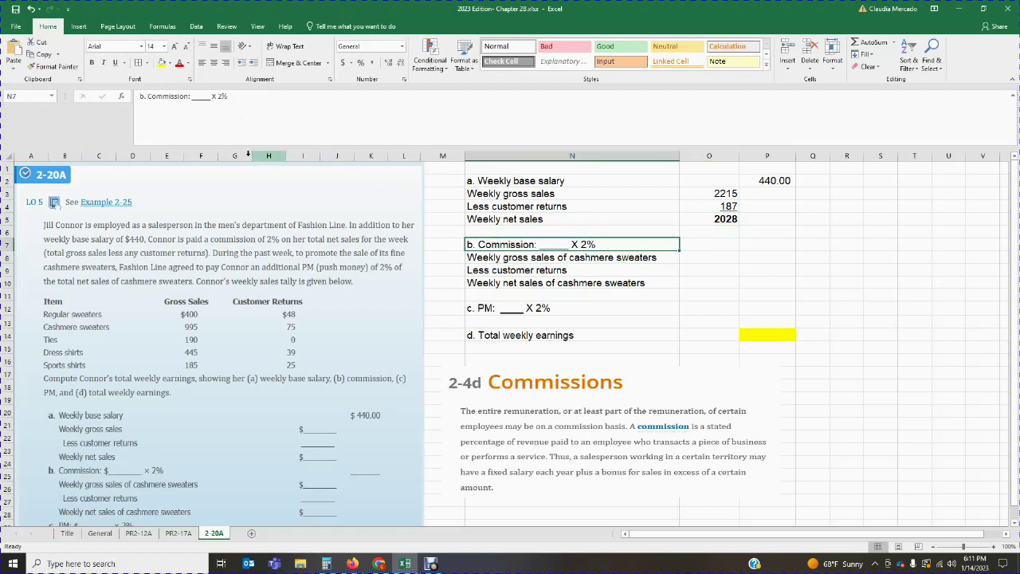
left_click(199, 96)
type("$2028")
key("Delete")
key("Delete")
key("Delete")
left_click(685, 280)
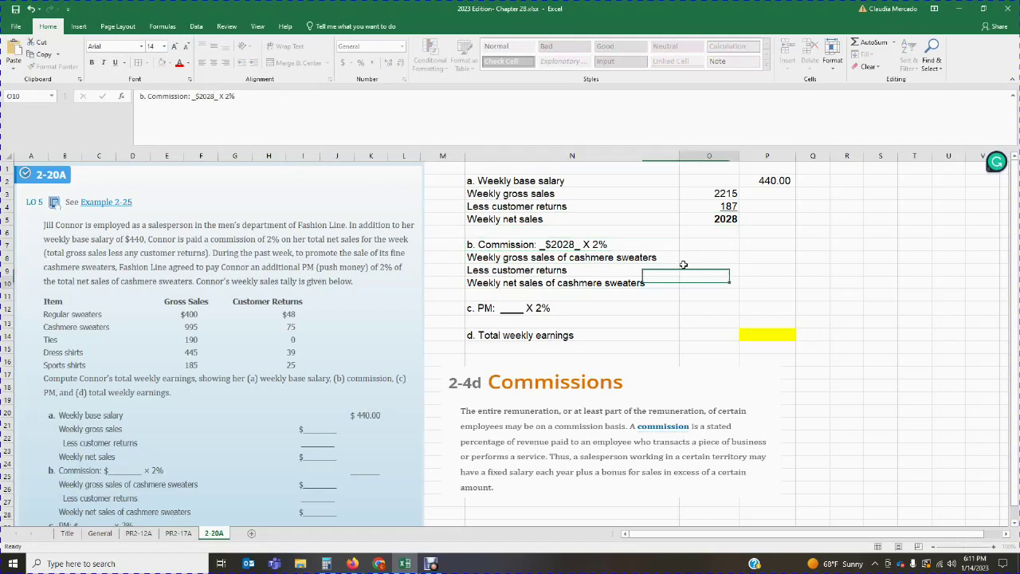
- Compute 2028×2% in Calculator and enter the 40.56 commission in P7
left_click(326, 564)
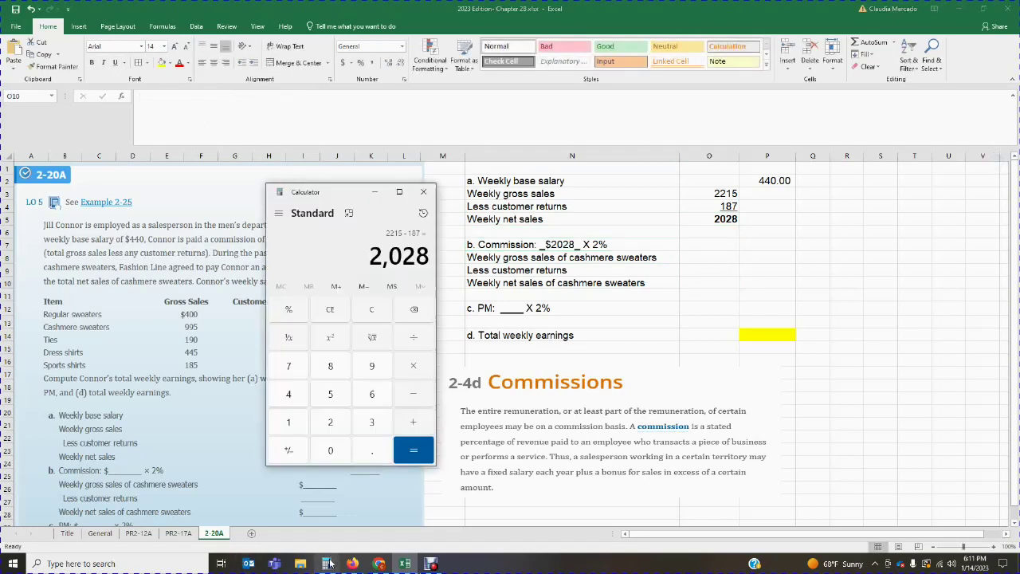
left_click(378, 307)
type("212")
left_click(378, 307)
type("2028*")
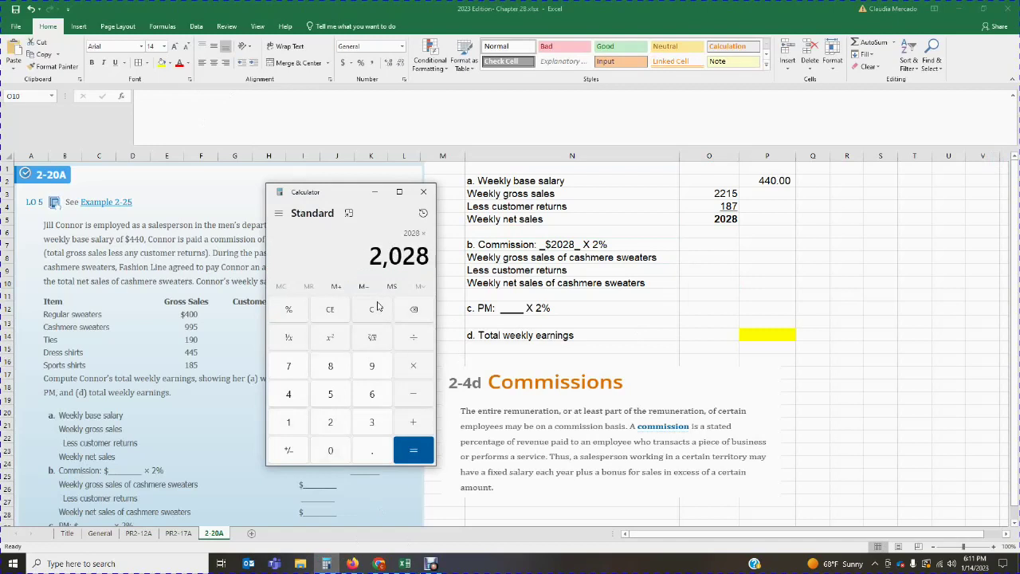
type("2%")
left_click(410, 447)
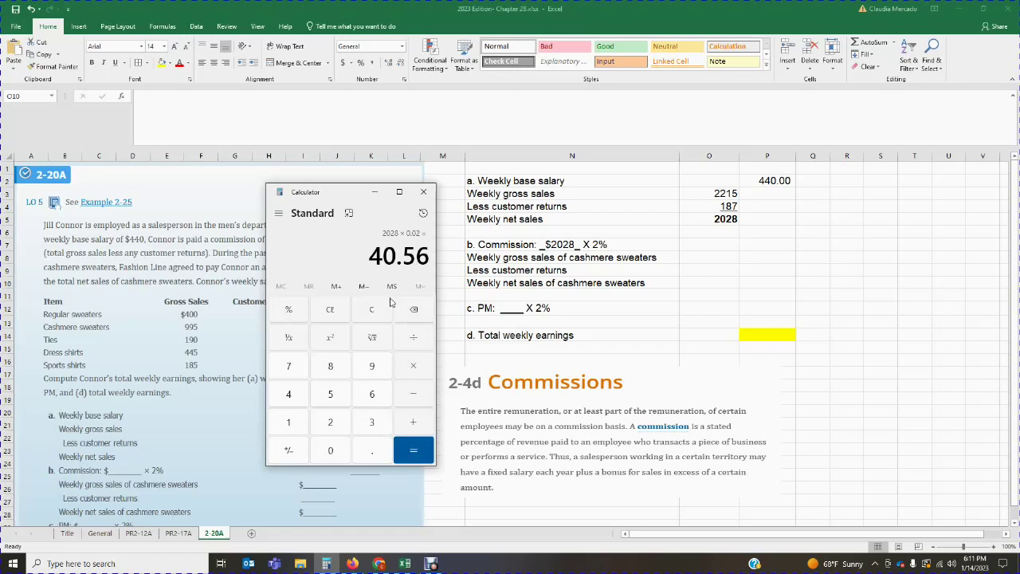
left_click(761, 242)
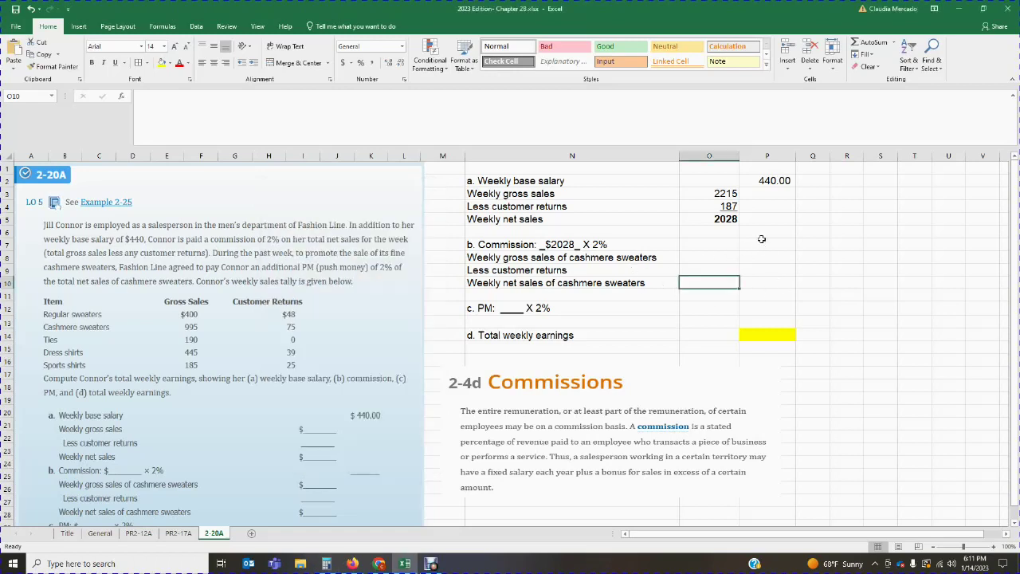
left_click(763, 245)
type("40.56")
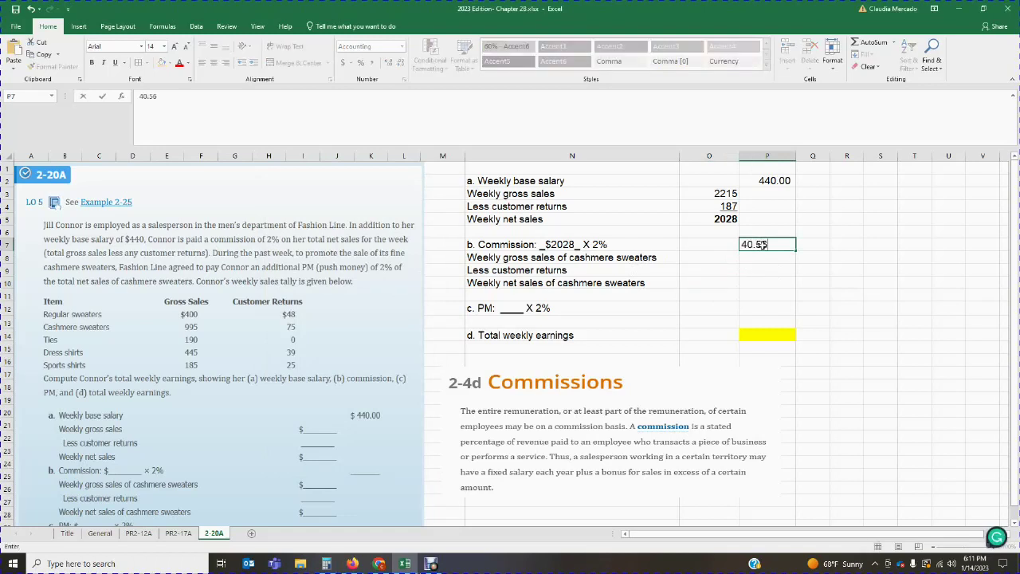
key("Return")
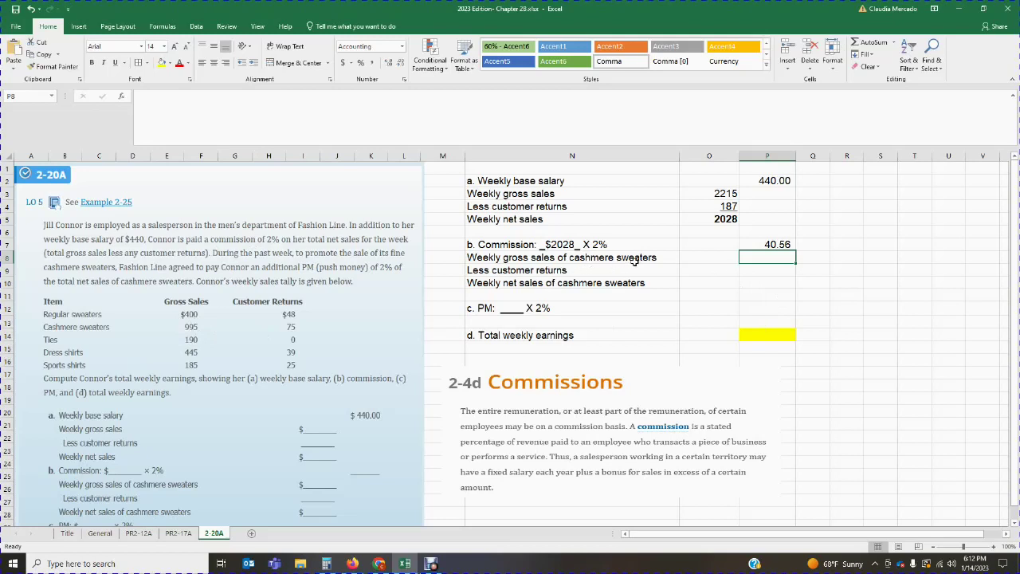
- Enter cashmere gross sales 995 in O8 and returns 75 in O9
left_click(694, 261)
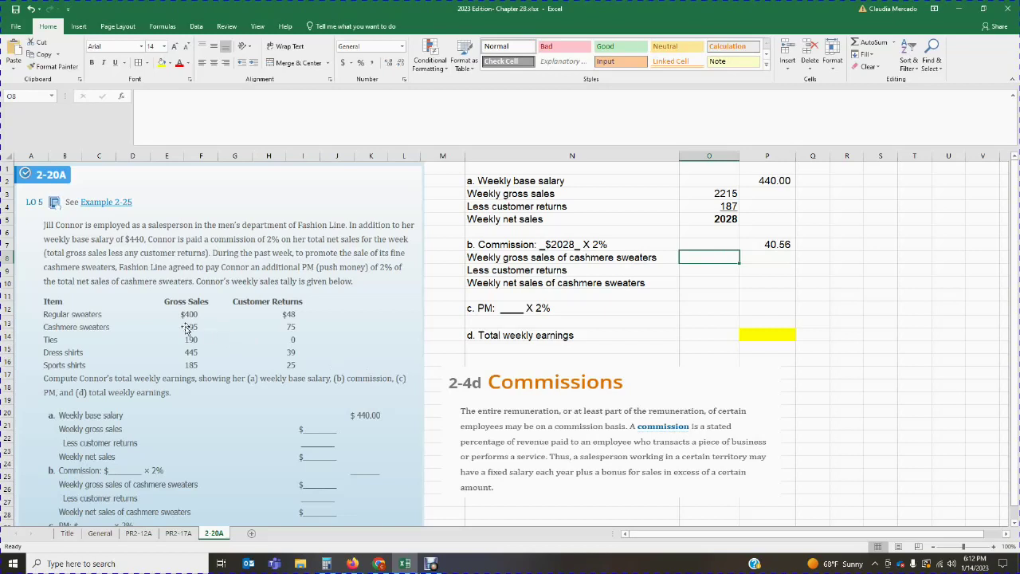
type("995")
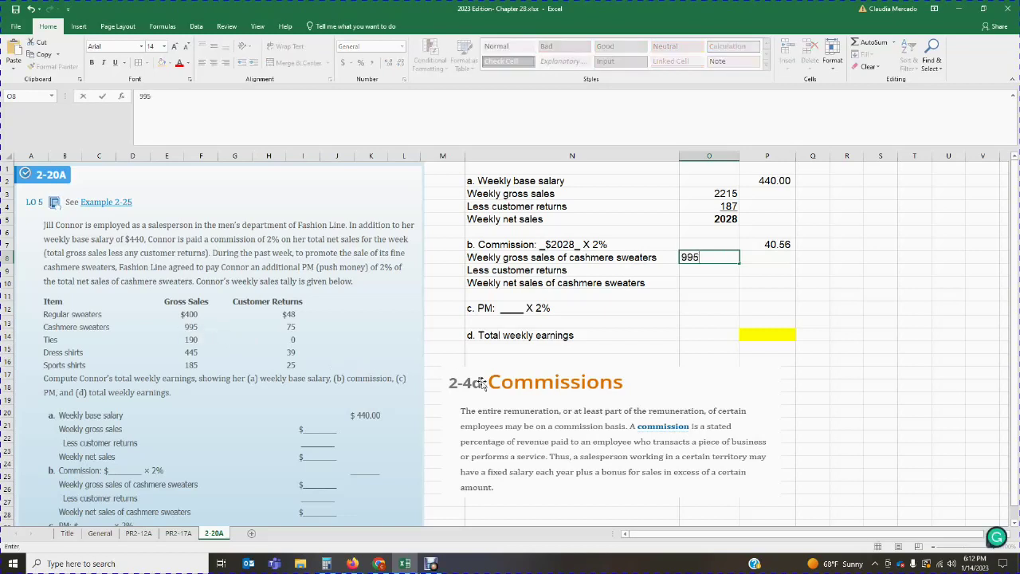
key("Return")
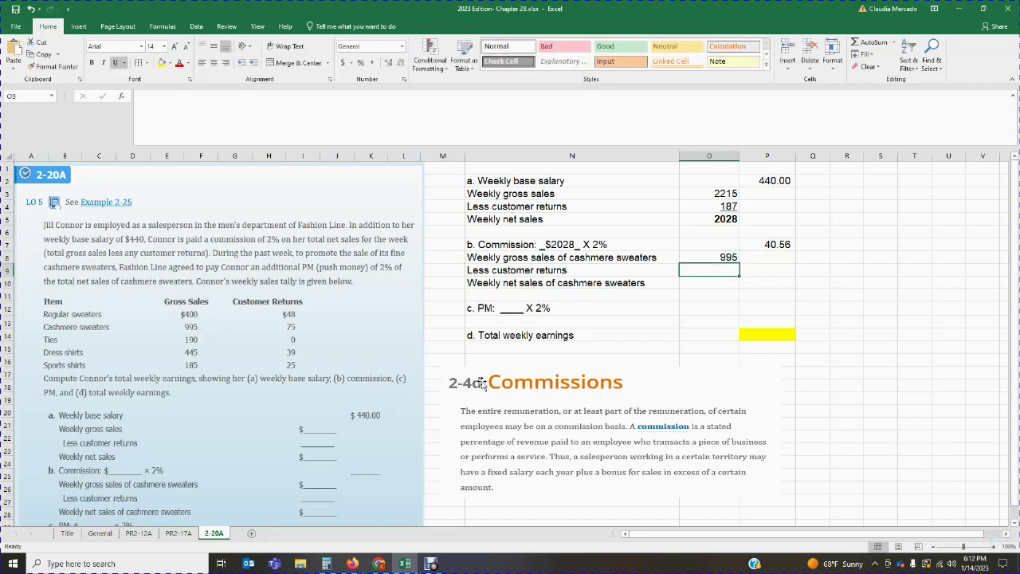
type("785")
key("BackSpace")
type("\\")
key("BackSpace")
key("BackSpace")
type("5")
key("Return")
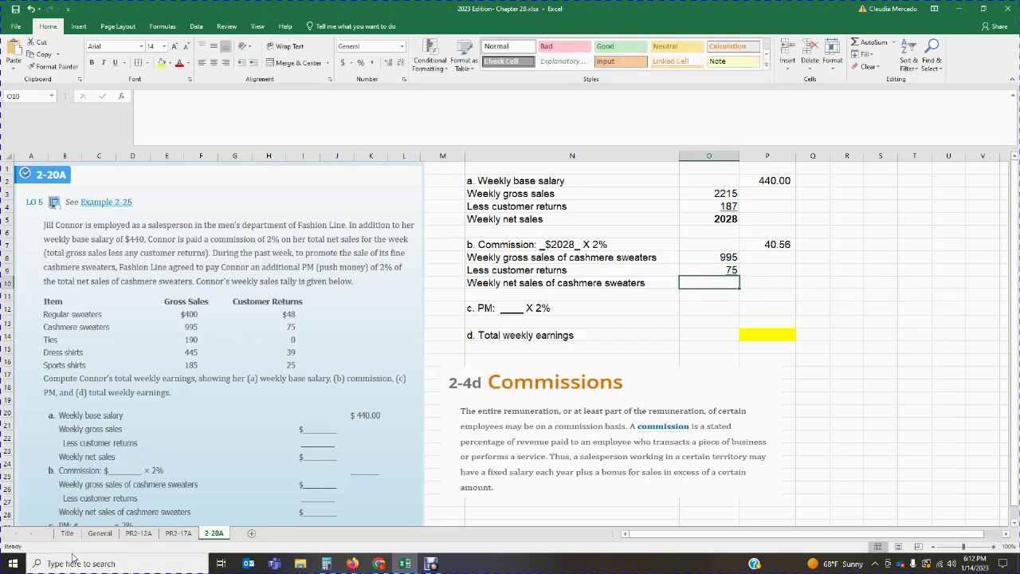
- Compute 995-75 in Calculator and enter net cashmere sales 920 in O10, bolded
left_click(326, 564)
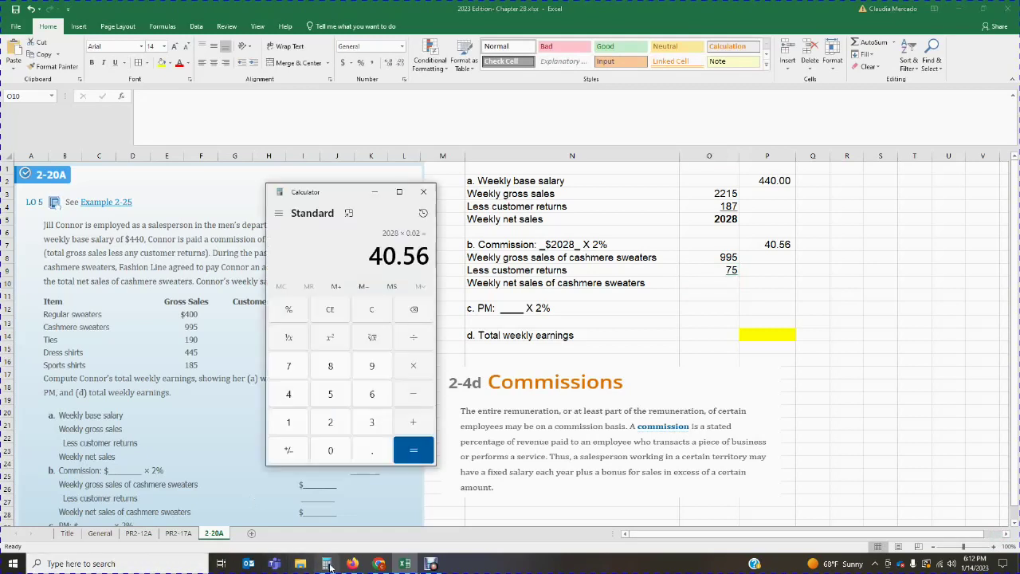
left_click(372, 311)
type("995")
key("minus")
type("75")
key("Return")
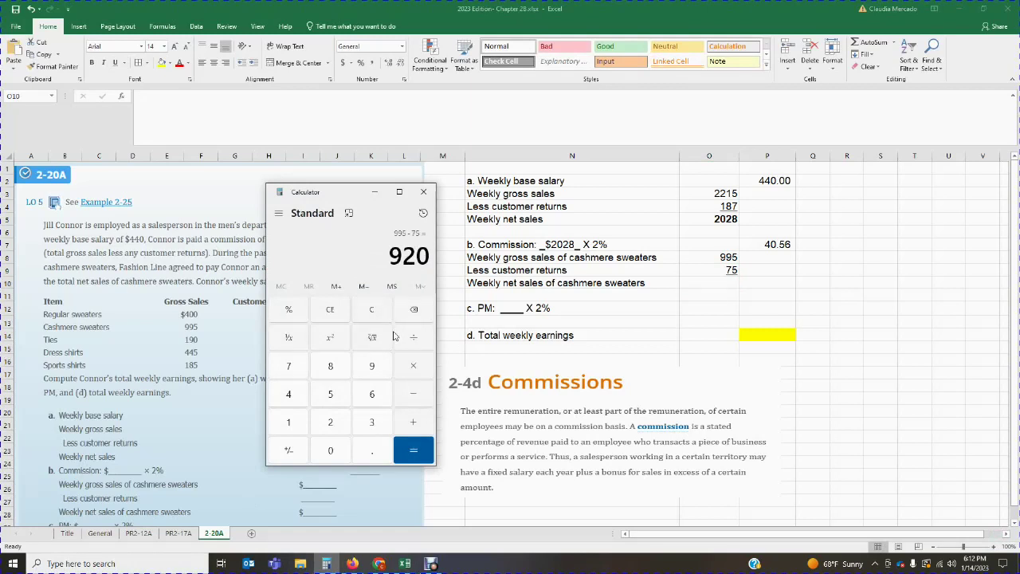
left_click(718, 284)
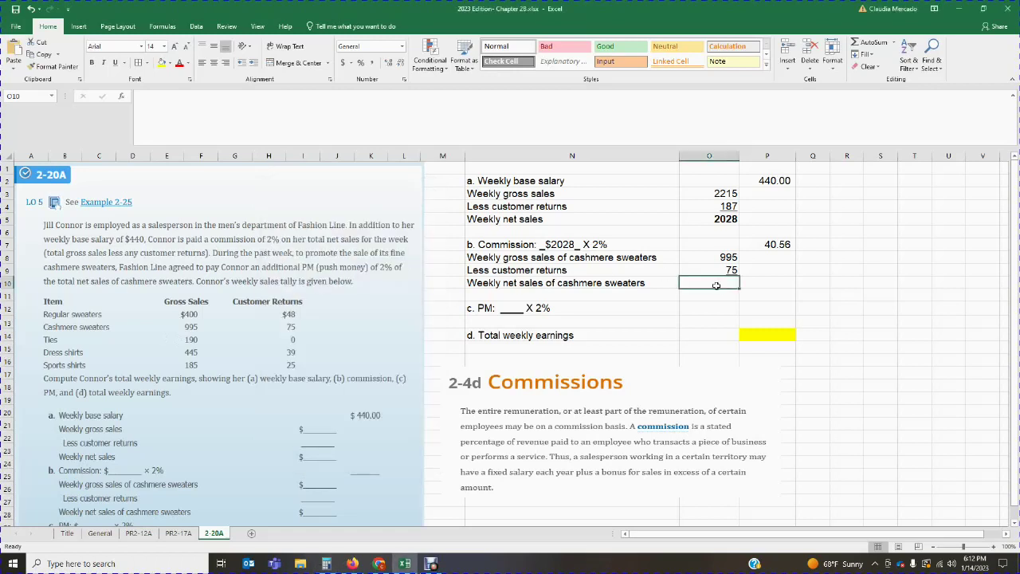
type("920")
key("Return")
key("Up")
left_click(92, 62)
- Fill the PM label's blank with $920 so it reads "c. PM: _$920_ X 2%"
left_click(517, 308)
left_click(172, 99)
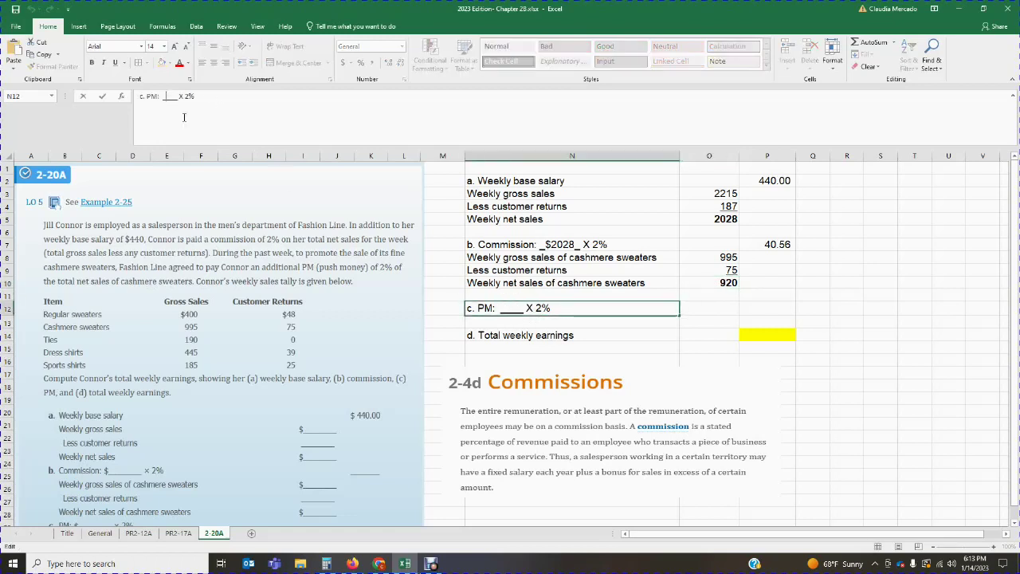
type("$920")
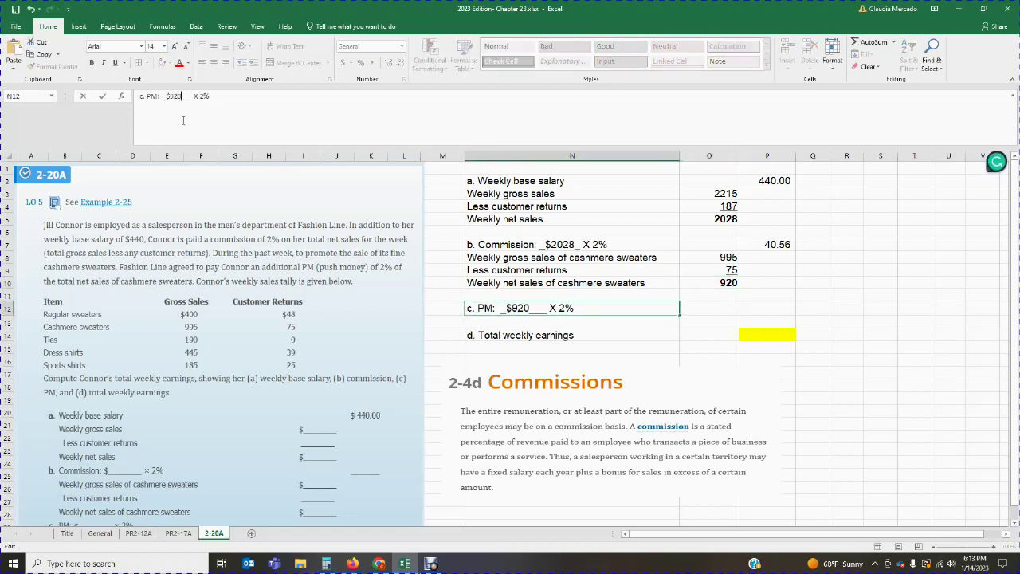
key("Delete")
key("Delete")
left_click(905, 410)
- Compute 920×2% in Calculator and enter the PM amount 18.40 in P12
left_click(326, 563)
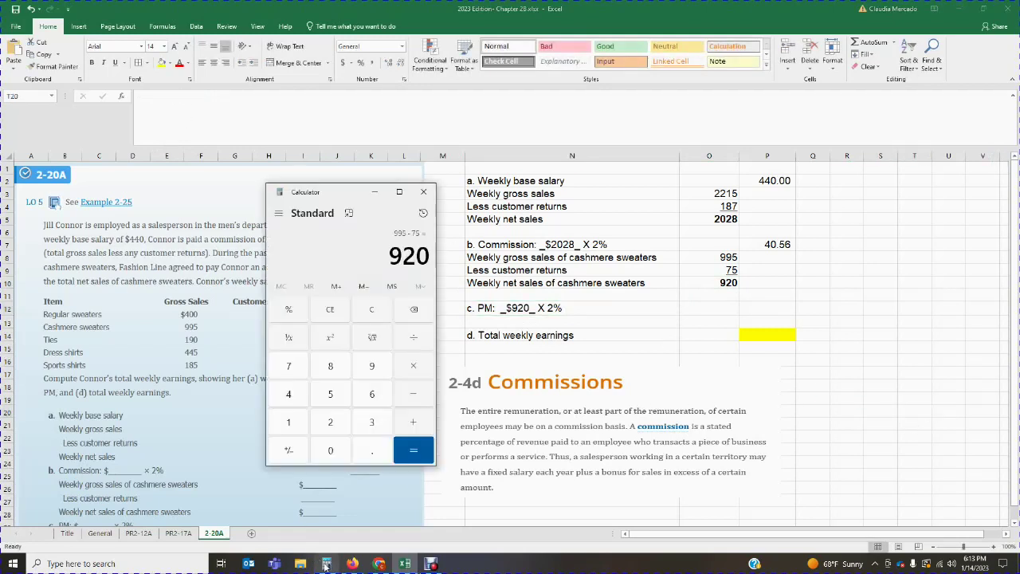
left_click(372, 310)
type("920")
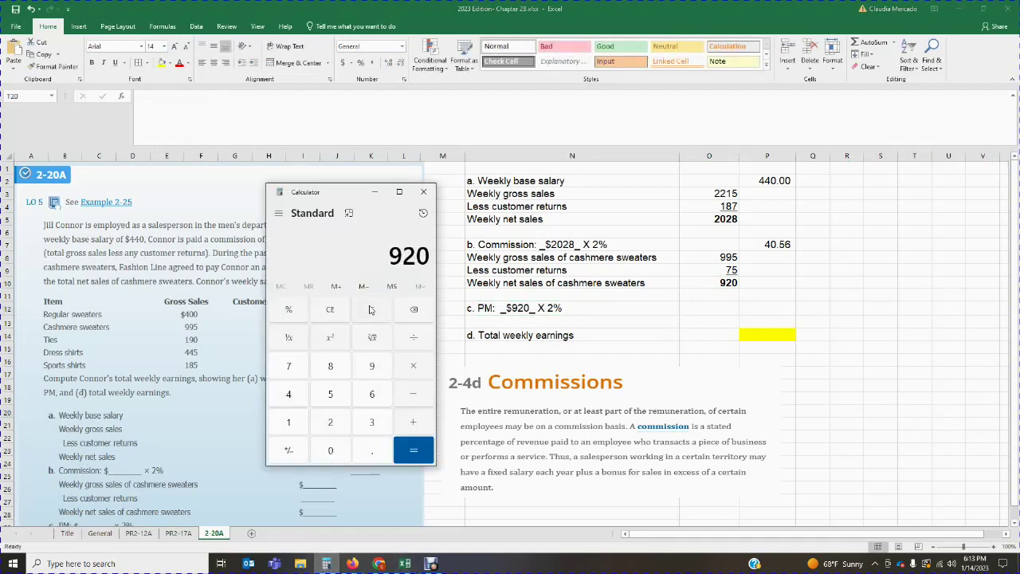
type("*2")
left_click(281, 315)
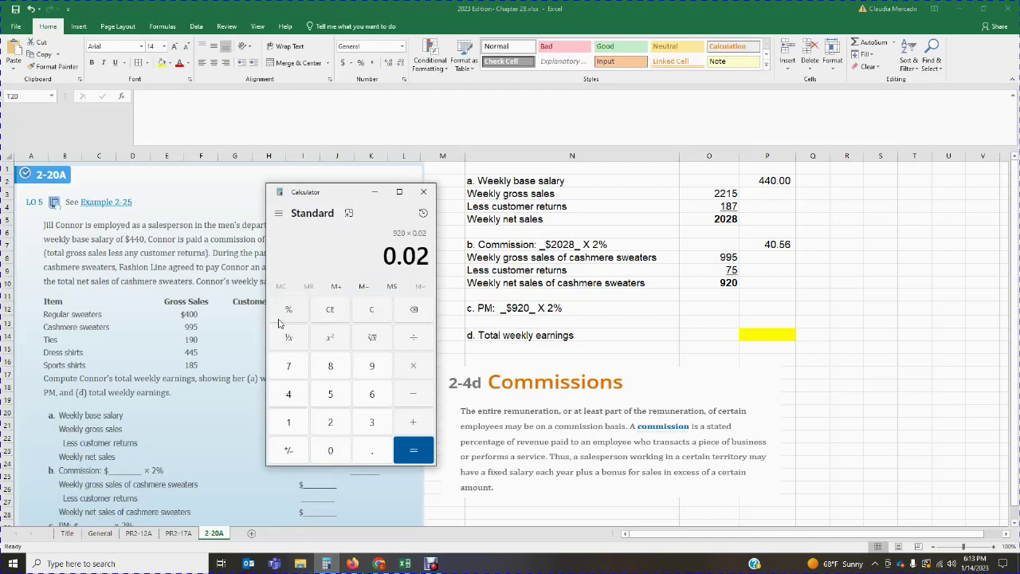
left_click(409, 454)
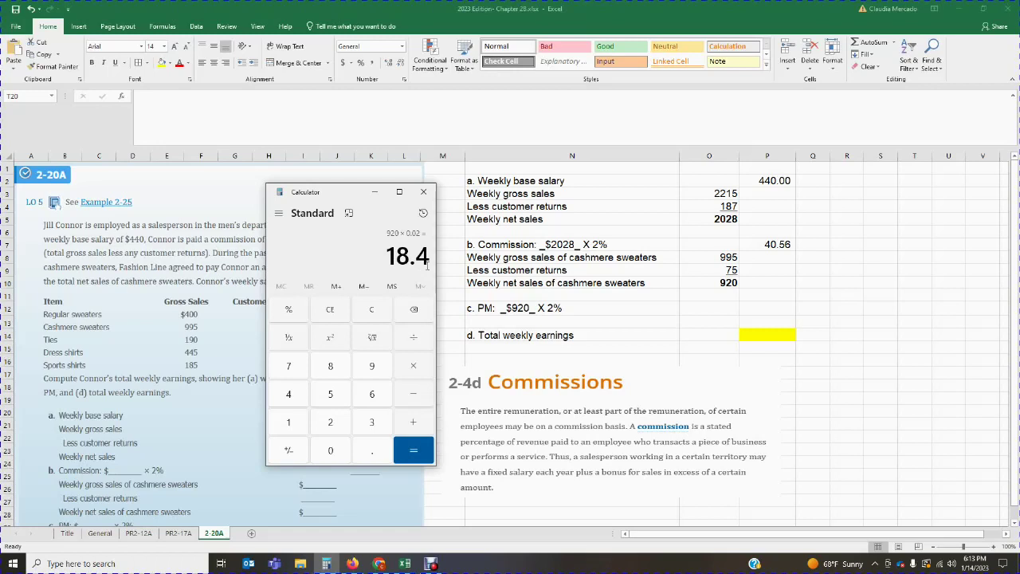
left_click(772, 284)
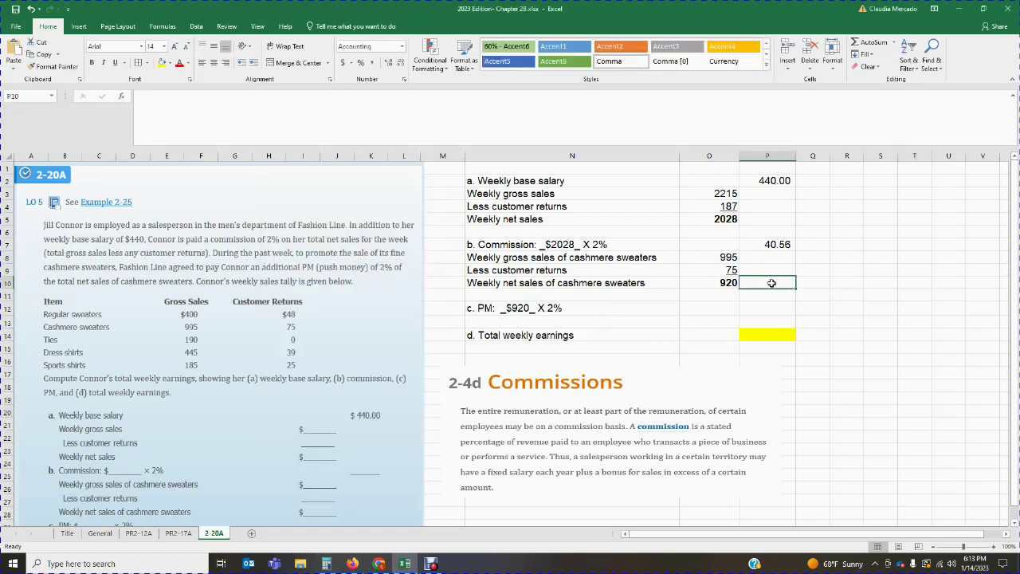
left_click(758, 310)
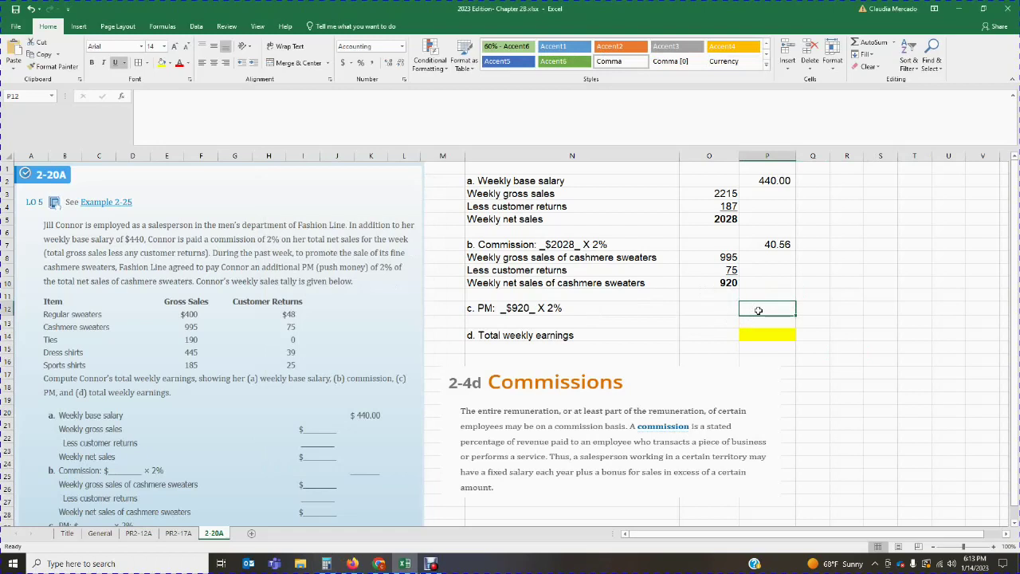
type("18.40")
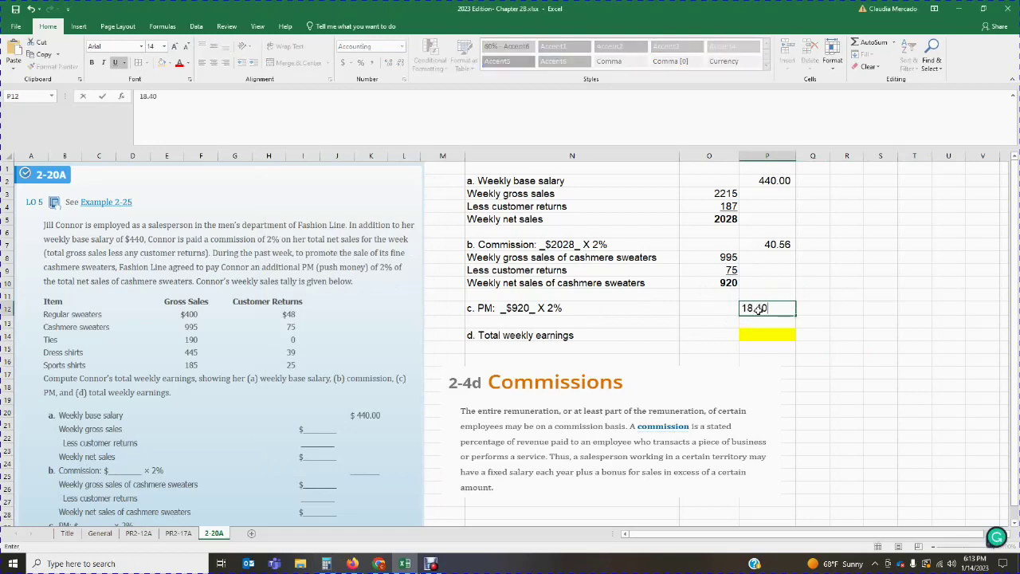
key("Return")
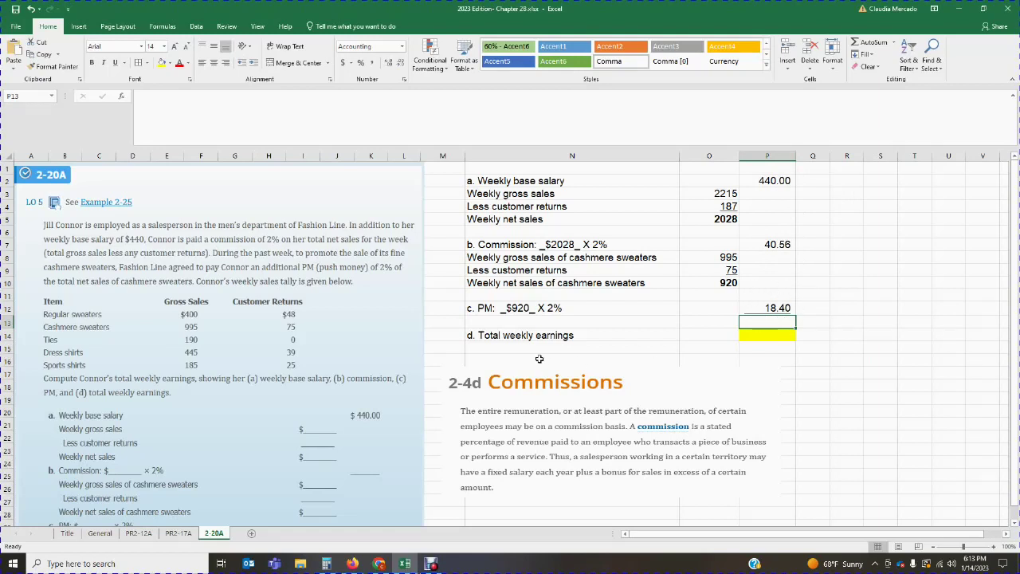
- Enter =P2+P7+P12 in P14 so total weekly earnings show $ 498.96
left_click(809, 398)
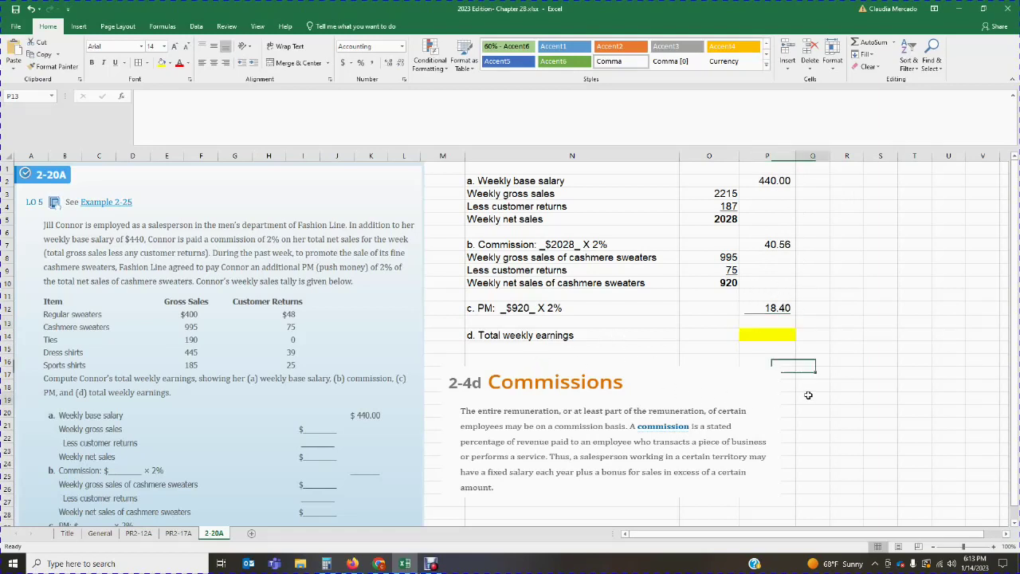
left_click(760, 335)
type("=")
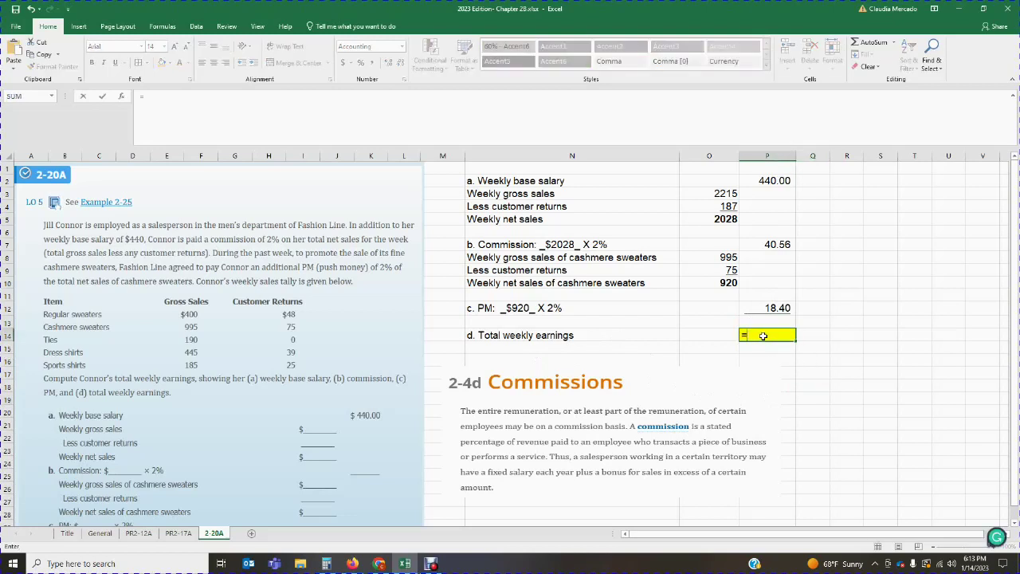
left_click(770, 178)
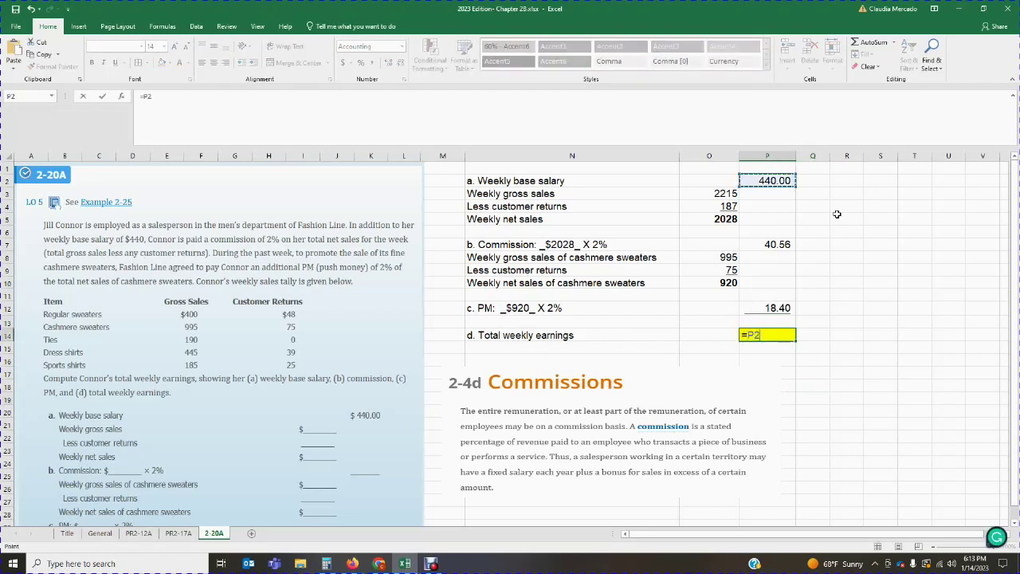
type("+")
left_click(779, 244)
type("+")
left_click(792, 312)
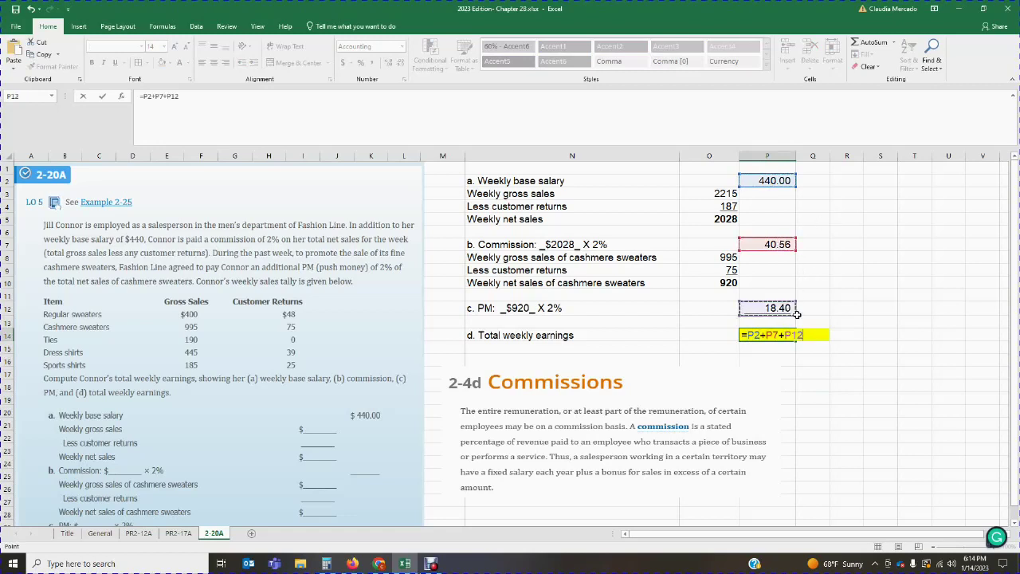
key("Return")
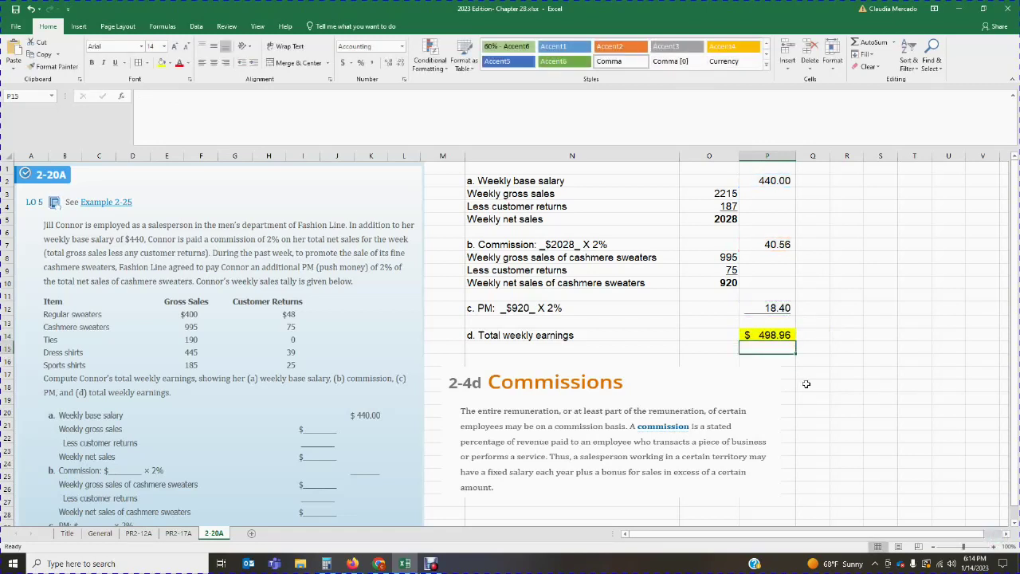
left_click(832, 363)
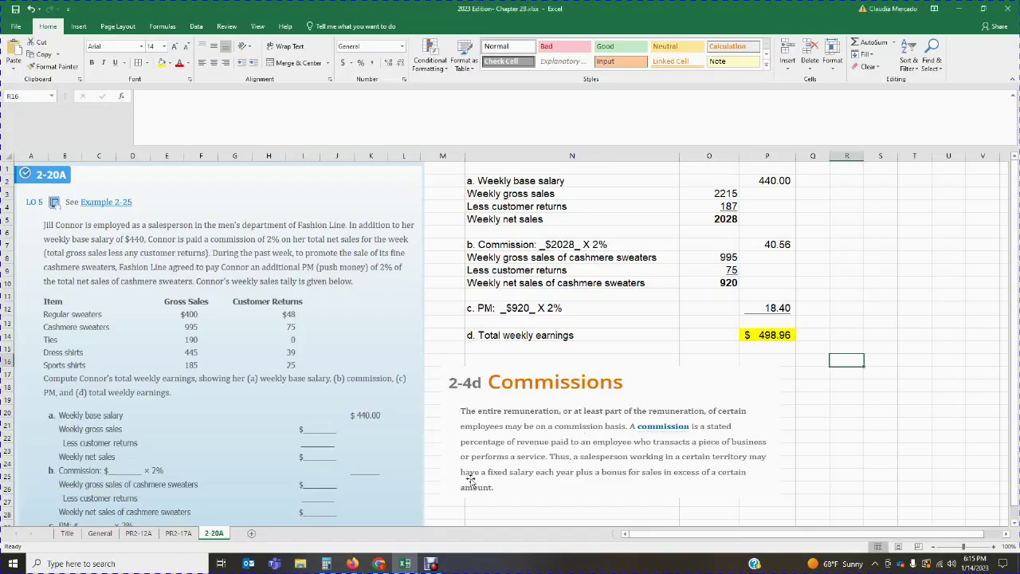
left_click(138, 533)
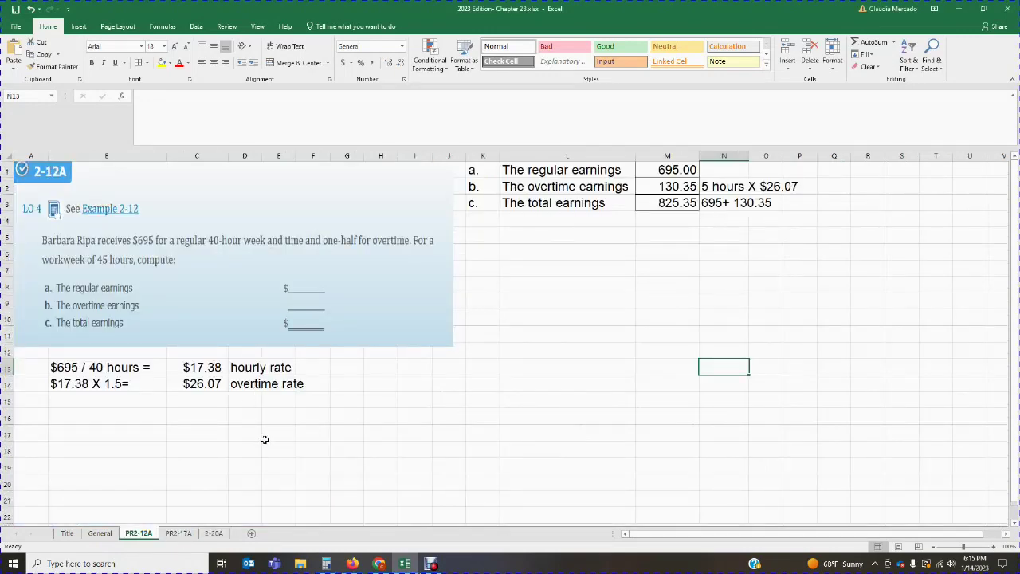
left_click(178, 532)
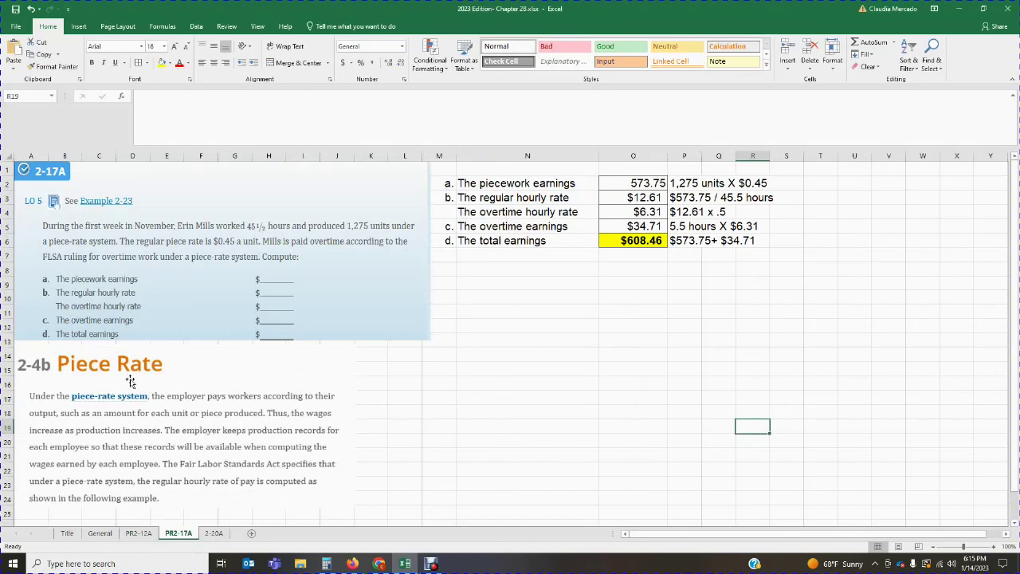
left_click(214, 533)
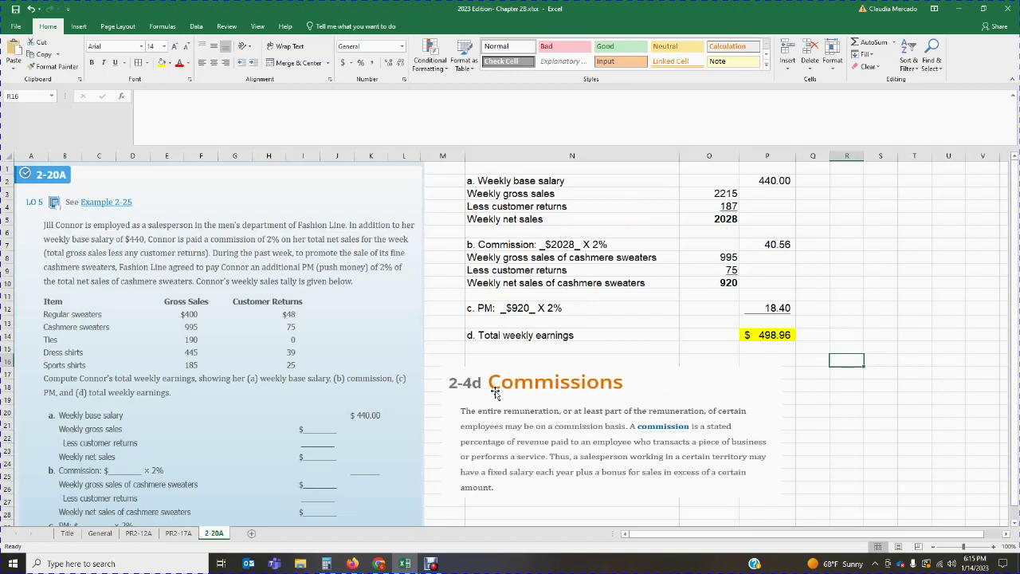